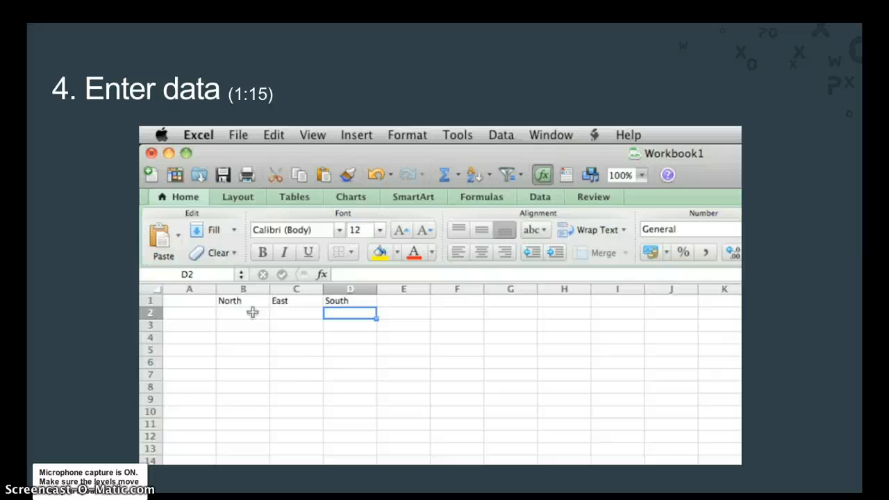
# - Enter the row labels January, February and March in cells A2 to A4
pyautogui.click(199, 314)
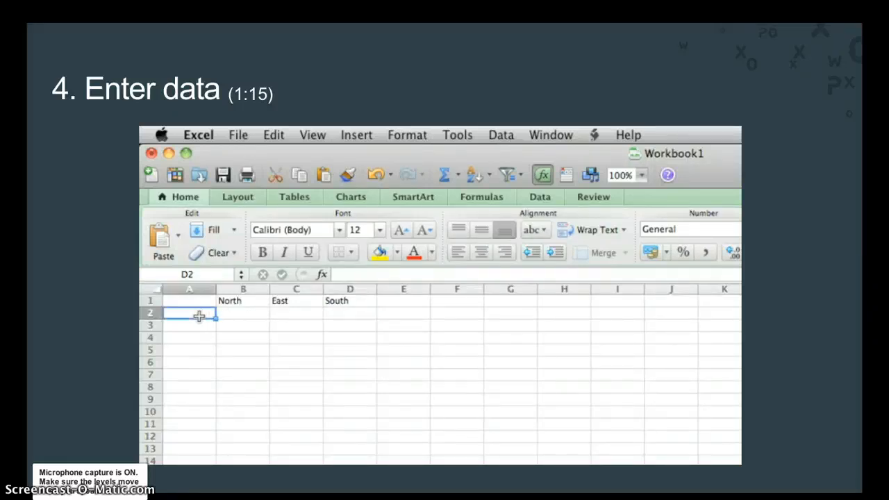
pyautogui.write('January')
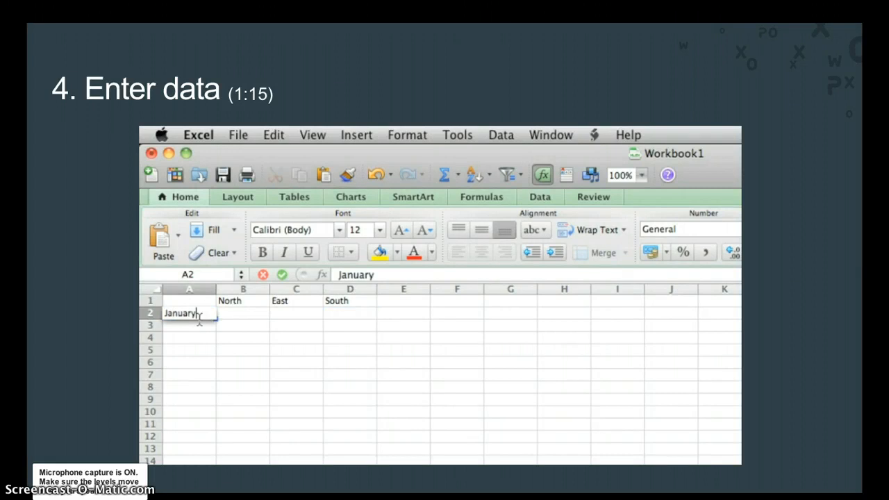
pyautogui.press('Return')
pyautogui.write('Feb')
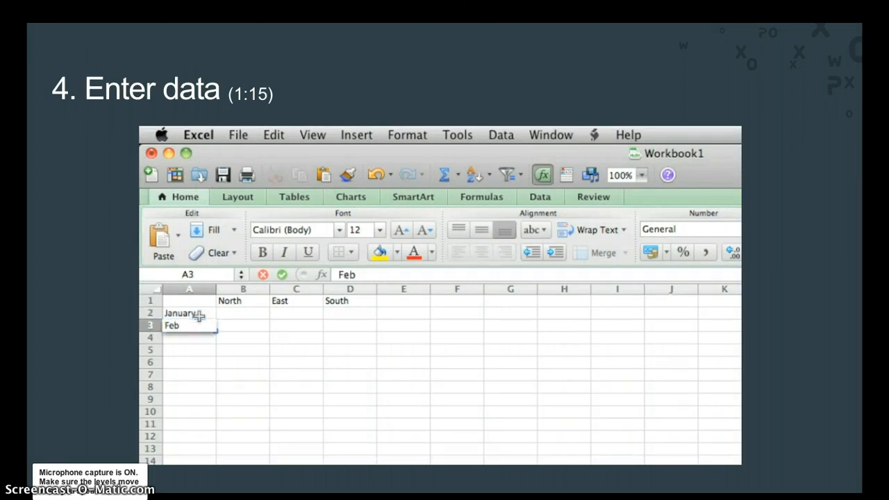
pyautogui.write('ruary')
pyautogui.press('Return')
pyautogui.write('March')
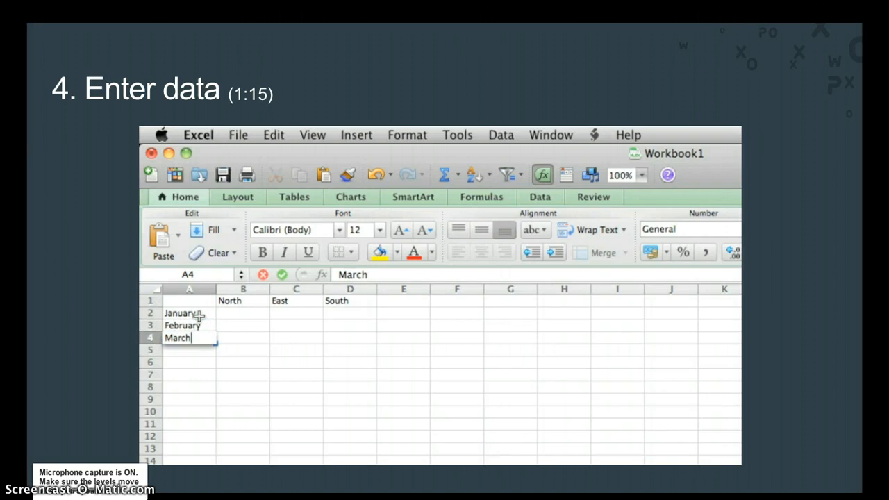
pyautogui.press('Return')
# - Enter 5000, 10000 and 15000 for January to March in the North column, cells B2 to B4
pyautogui.click(229, 314)
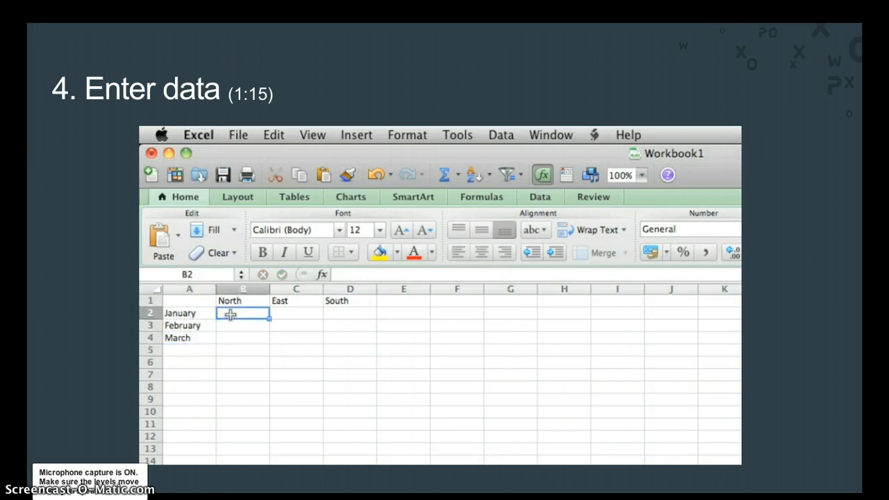
pyautogui.write('5000')
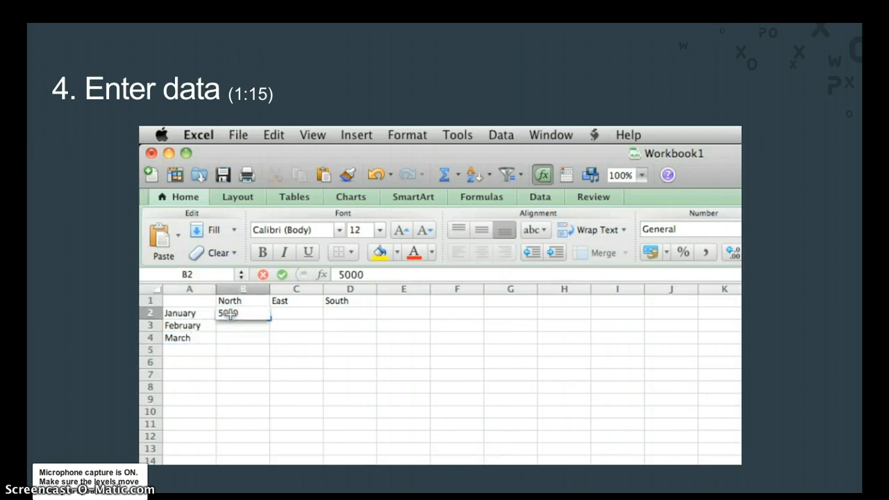
pyautogui.press('Return')
pyautogui.write('10000')
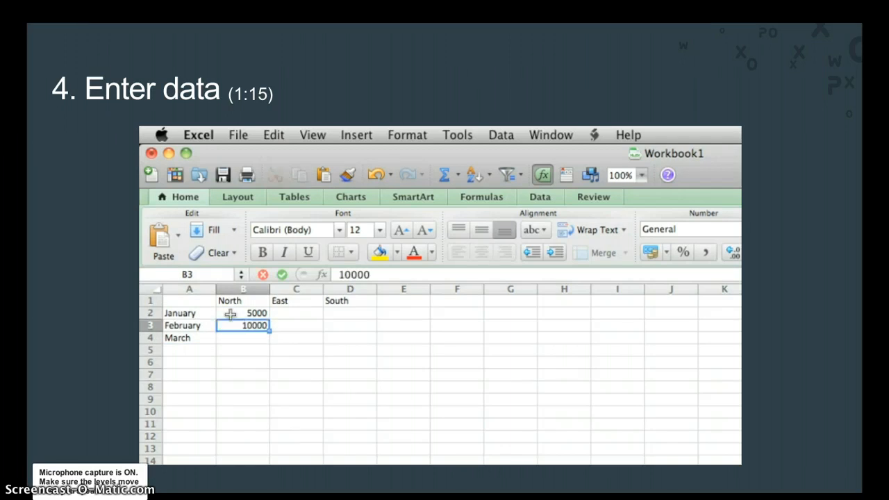
pyautogui.press('Return')
pyautogui.write('1')
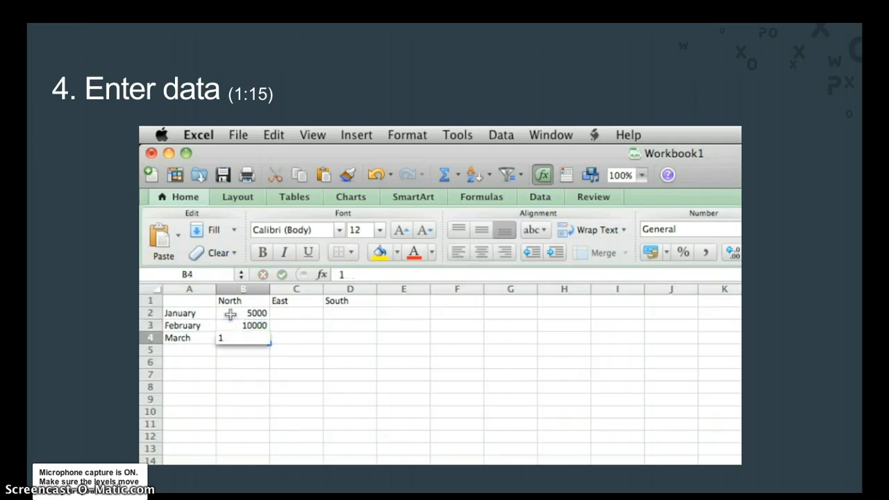
pyautogui.write('5000')
pyautogui.press('Return')
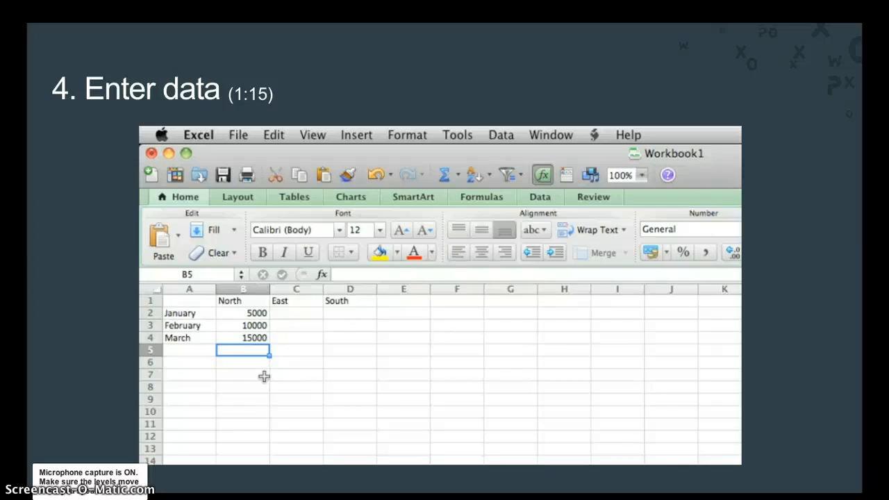
# - Advance the presentation to the "Select and format data" slide and play its embedded video
pyautogui.press('Right')
pyautogui.moveTo(375, 445)
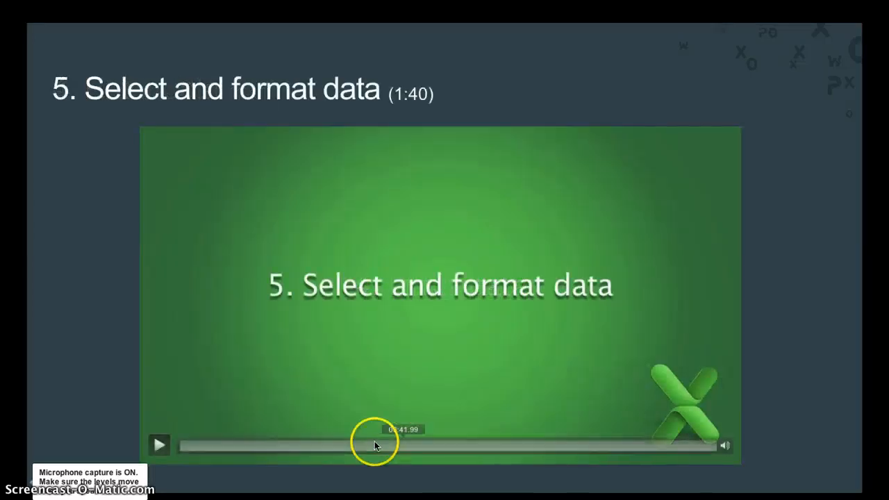
pyautogui.click(155, 441)
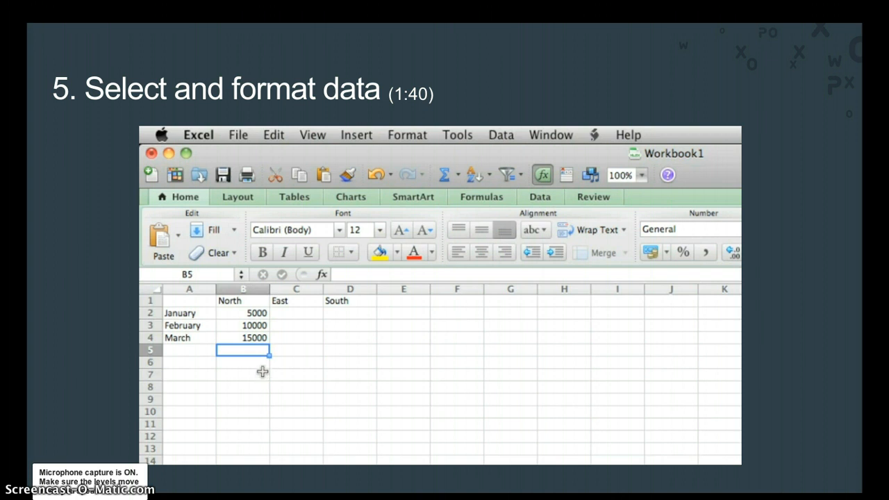
# - Make the column headers North, East and South in B1:D1 bold and center them
pyautogui.click(254, 300)
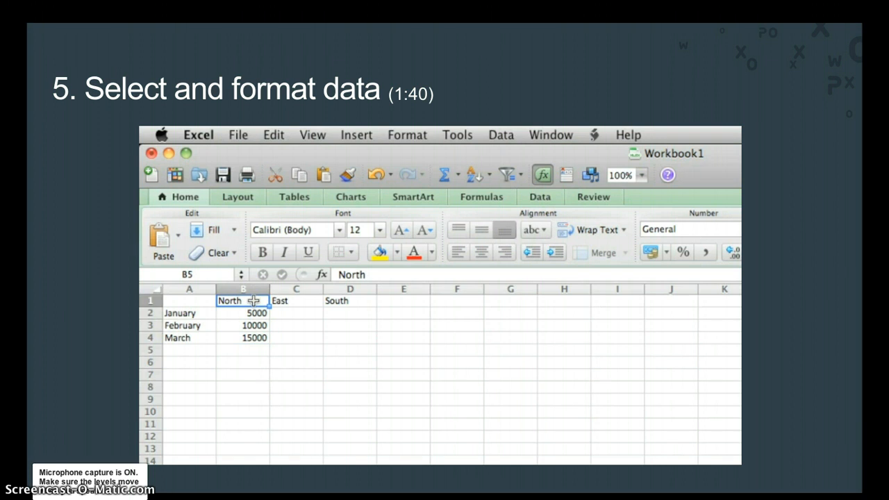
pyautogui.moveTo(253, 300); pyautogui.dragTo(365, 300)
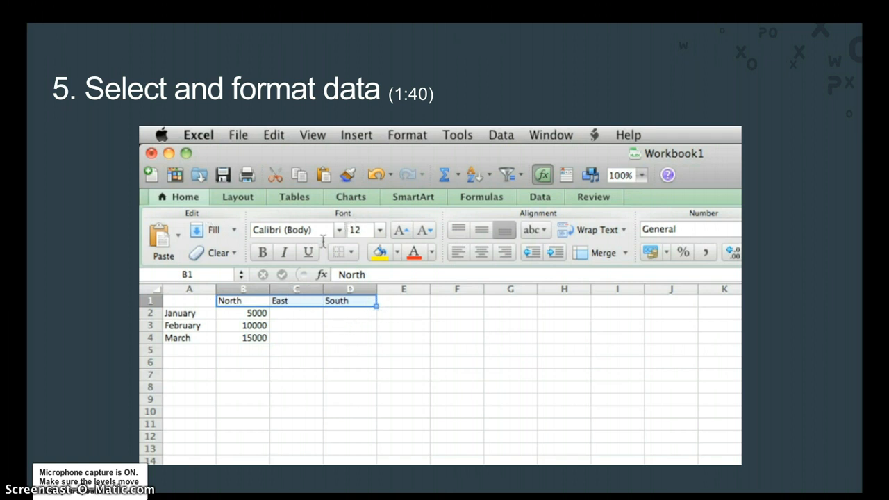
pyautogui.click(265, 253)
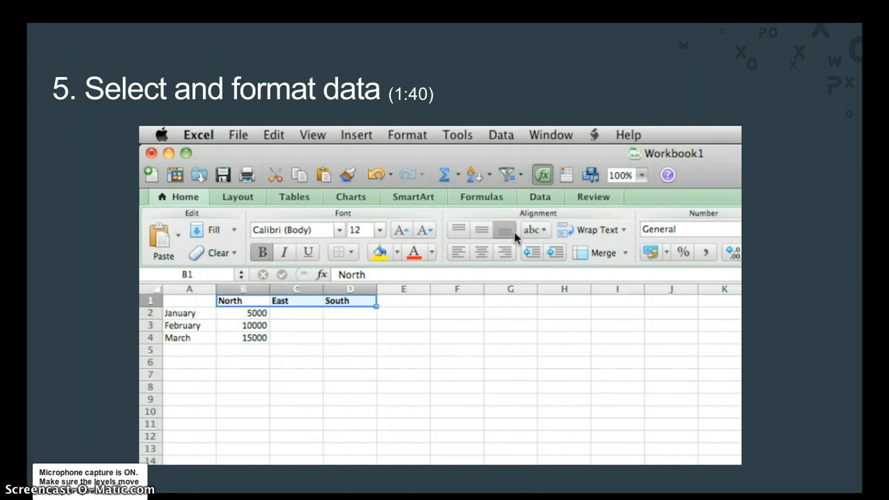
pyautogui.click(482, 252)
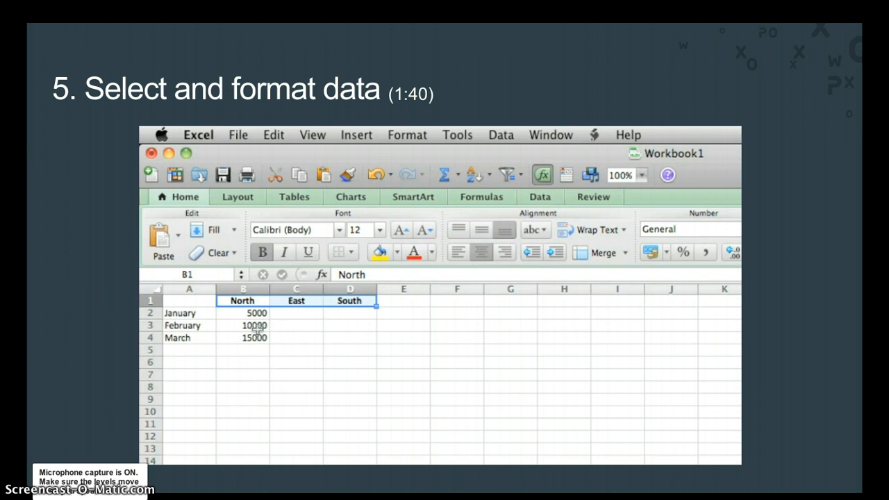
# - Apply the $ English (United States) accounting format to the North values in B2:B4
pyautogui.moveTo(255, 311); pyautogui.dragTo(254, 337)
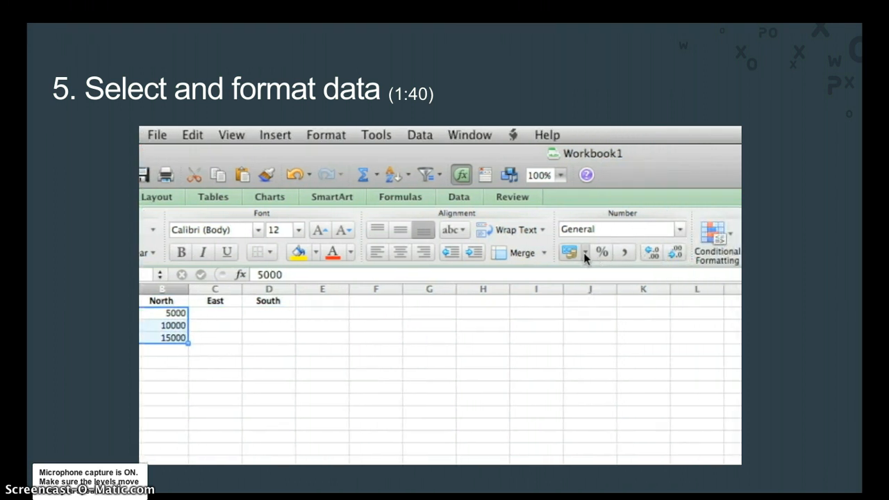
pyautogui.click(585, 254)
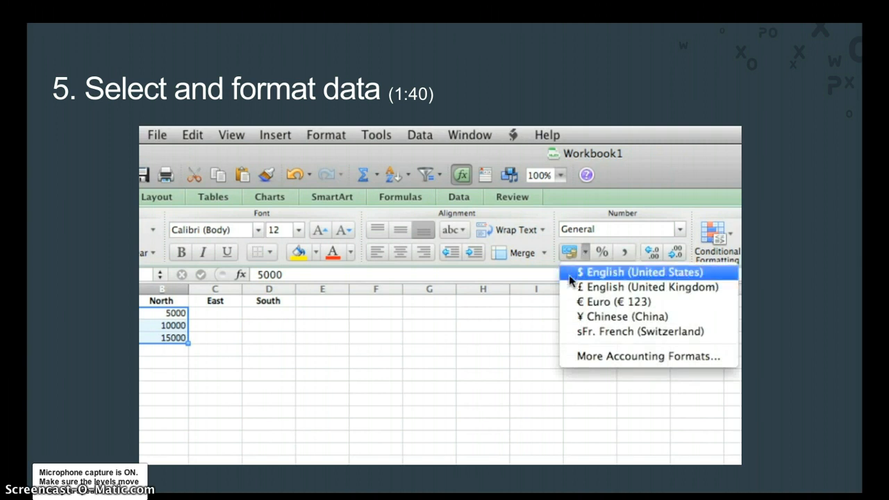
pyautogui.click(569, 272)
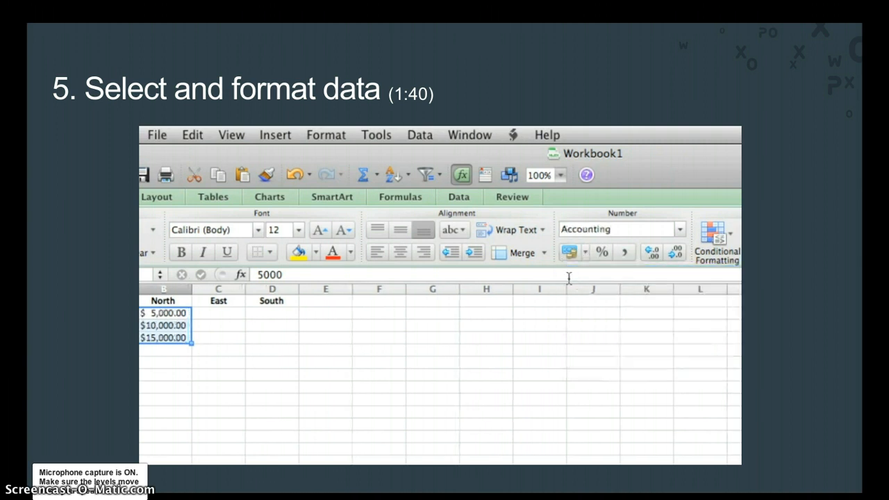
# - Look through the other accounting formats and the Format Cells number options for B2:B4, then cancel
pyautogui.click(585, 254)
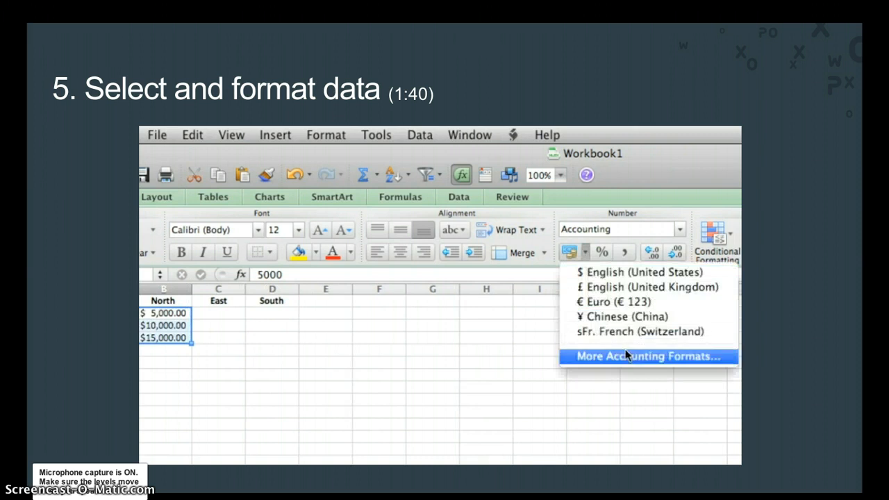
pyautogui.click(724, 354)
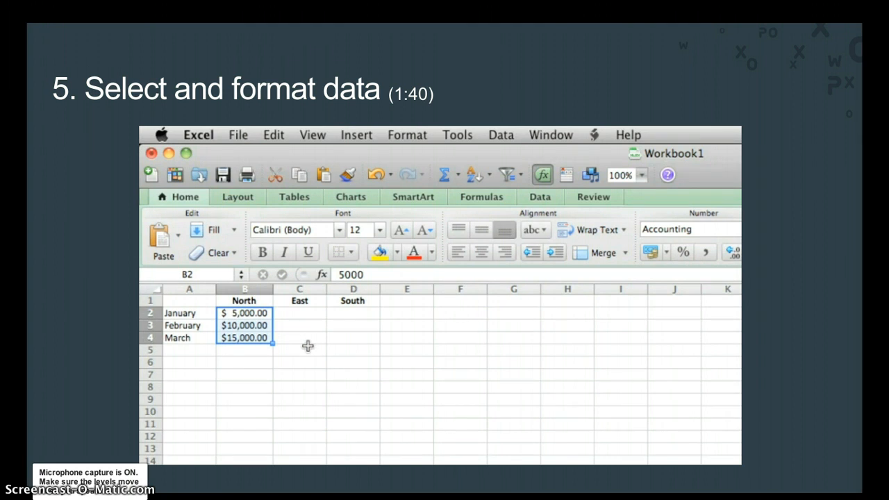
pyautogui.click(419, 135)
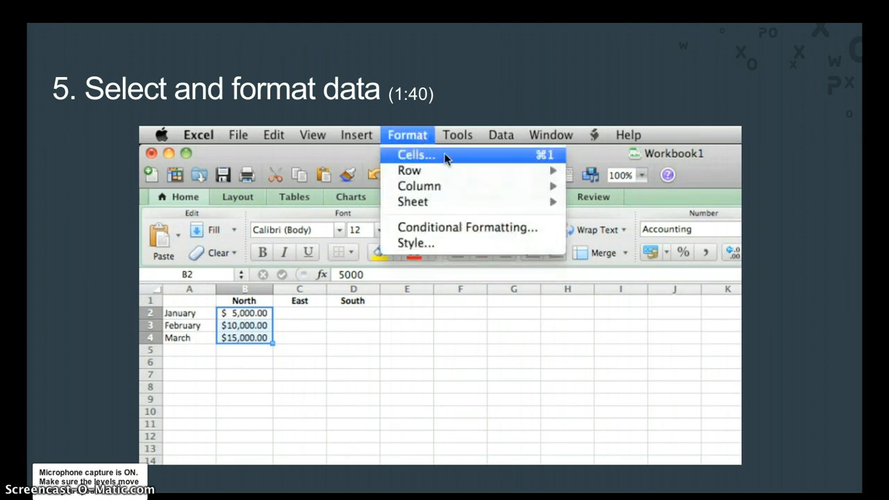
pyautogui.click(443, 154)
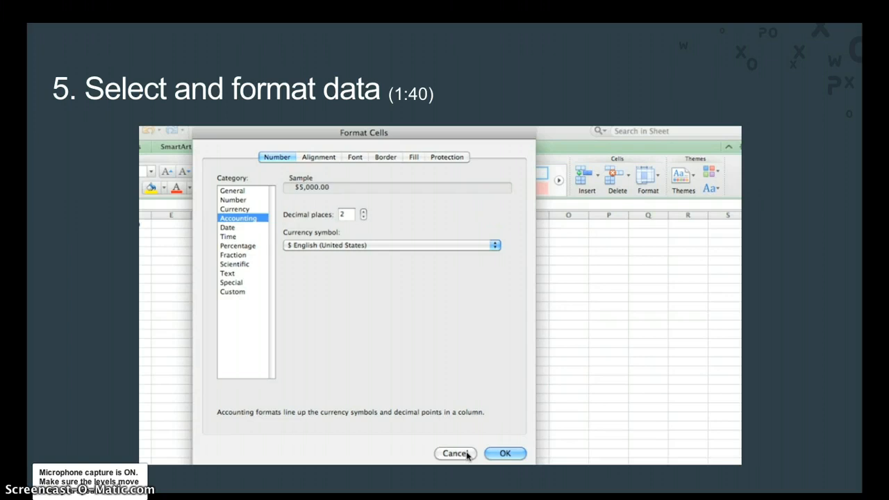
pyautogui.click(455, 453)
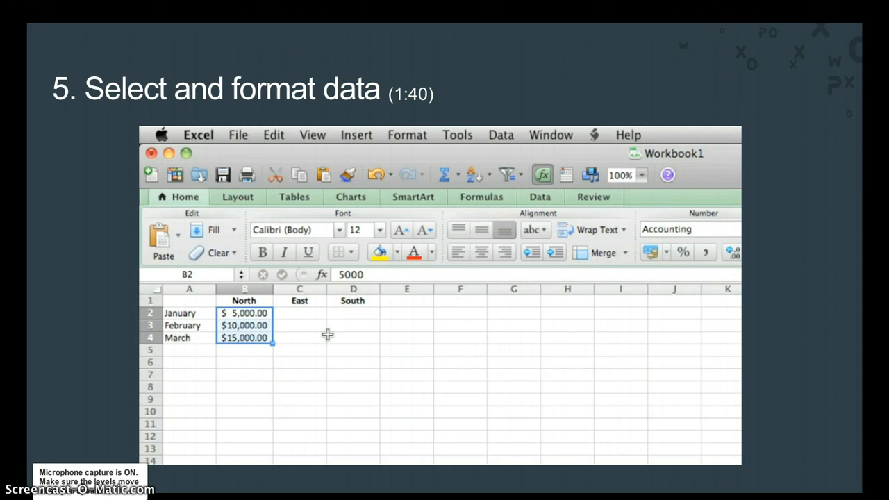
# - Advance the presentation to the "Copy and paste formatting and data" slide and play its embedded video
pyautogui.press('Right')
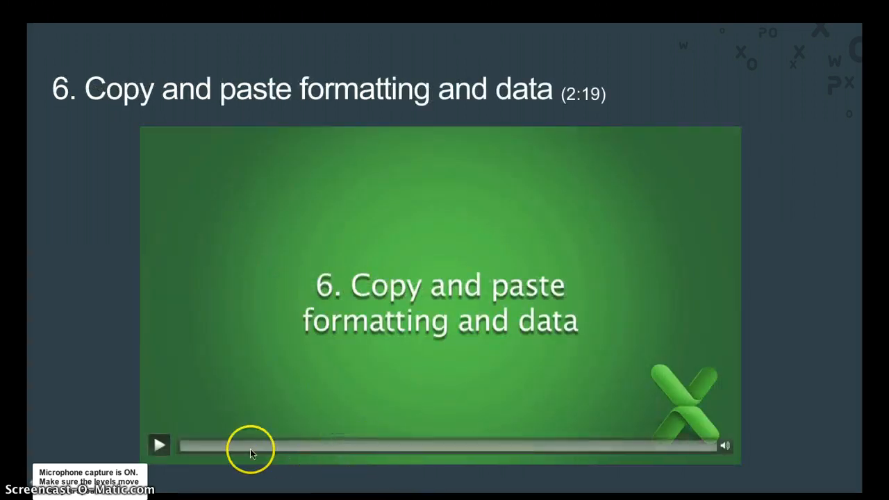
pyautogui.click(159, 448)
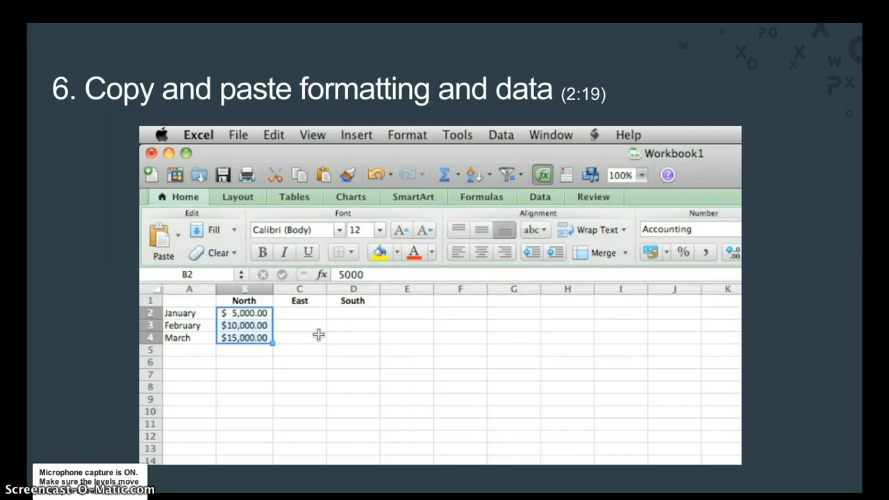
# - Select the North header cell B1
pyautogui.click(256, 300)
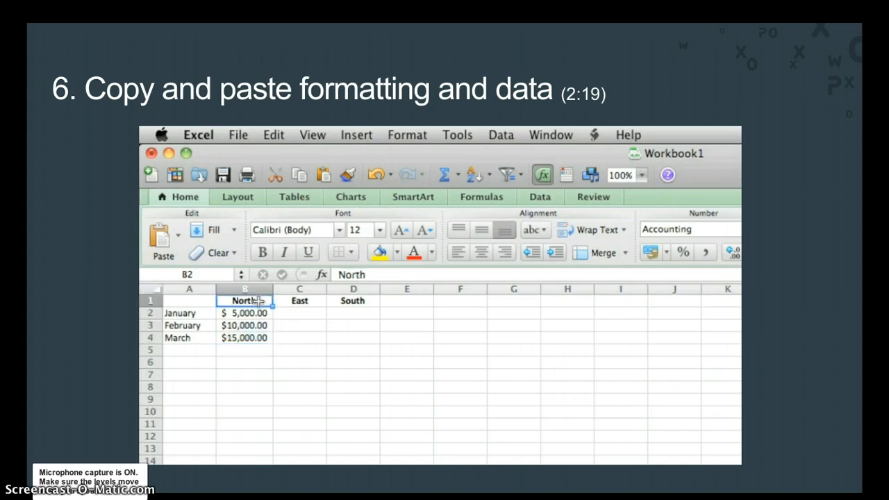